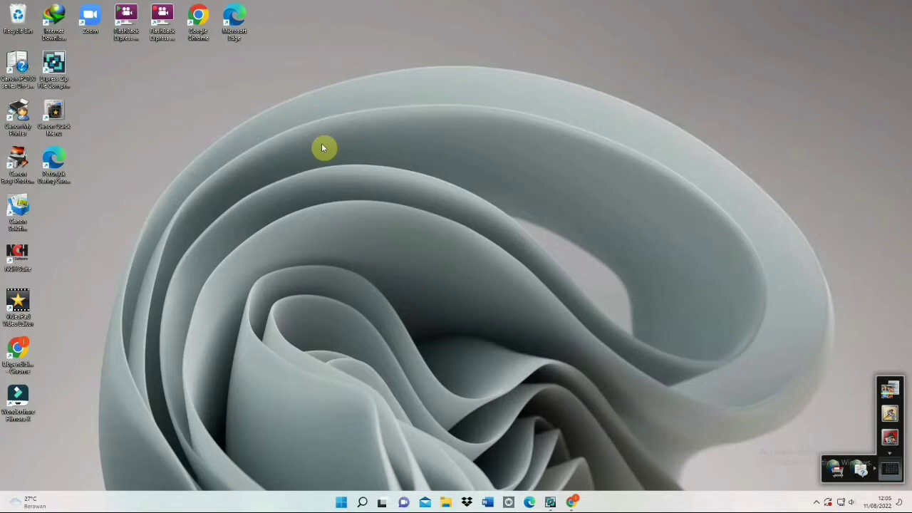
- Refresh the desktop repeatedly from its right-click menu
right_click(301, 42)
left_click(318, 77)
right_click(291, 54)
left_click(316, 93)
right_click(295, 59)
left_click(334, 102)
right_click(273, 41)
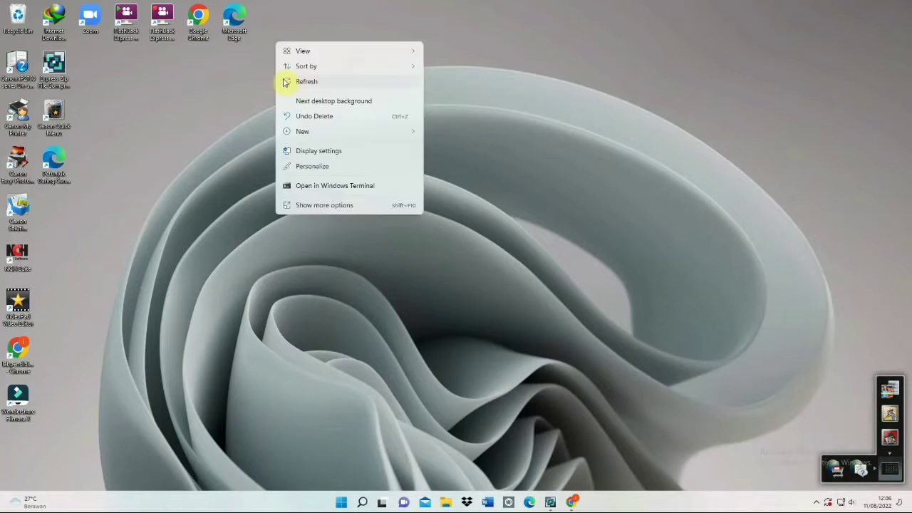
left_click(278, 77)
right_click(268, 67)
left_click(293, 106)
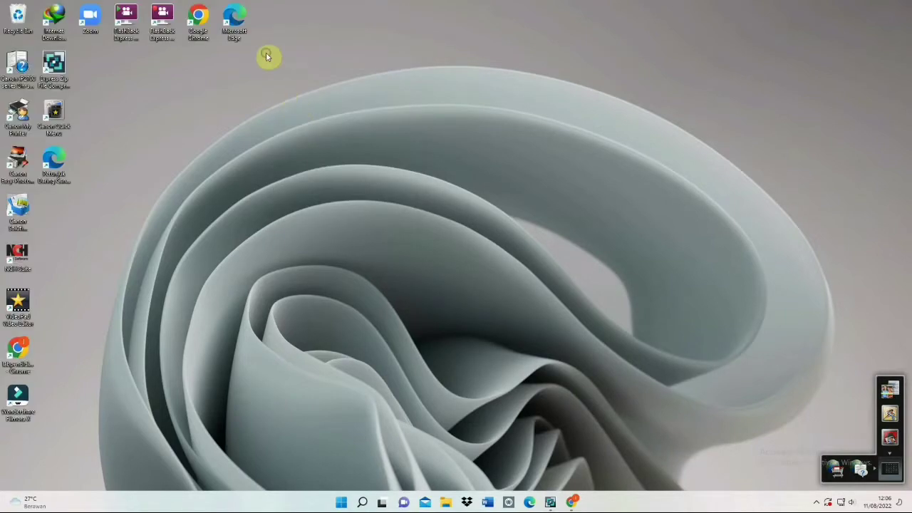
right_click(266, 55)
left_click(273, 99)
right_click(250, 55)
left_click(289, 93)
right_click(276, 64)
left_click(301, 105)
right_click(262, 57)
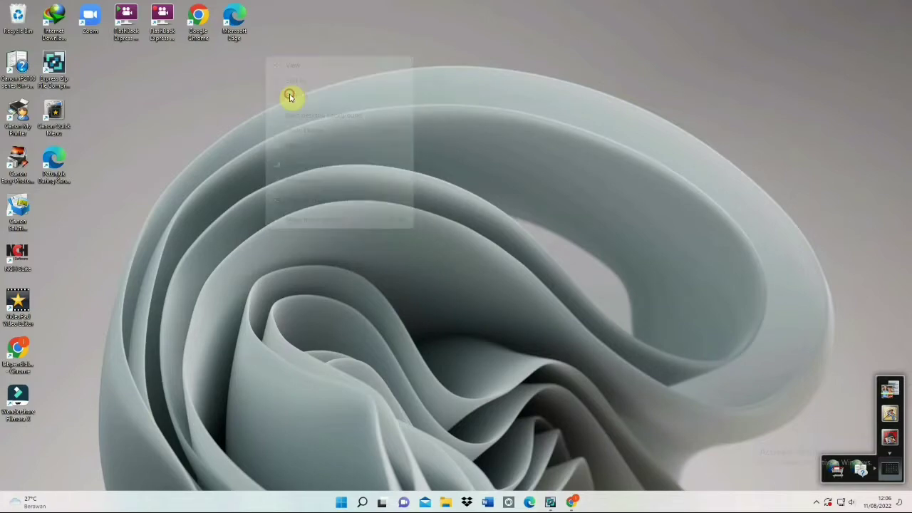
left_click(291, 95)
right_click(256, 57)
left_click(292, 92)
right_click(271, 63)
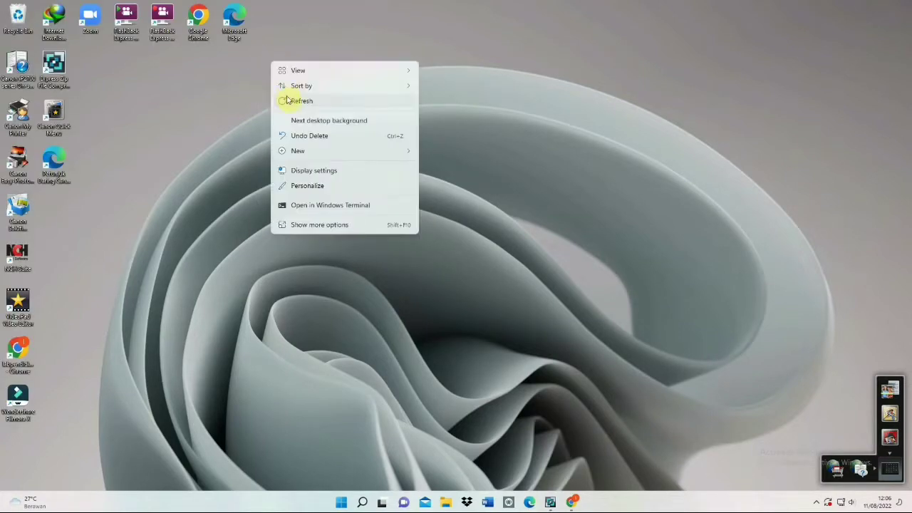
left_click(290, 101)
right_click(244, 59)
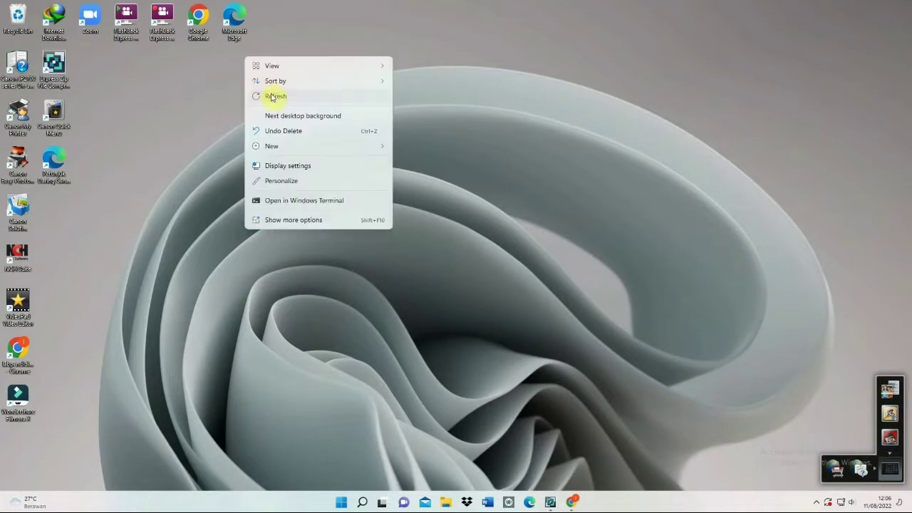
left_click(273, 94)
right_click(251, 68)
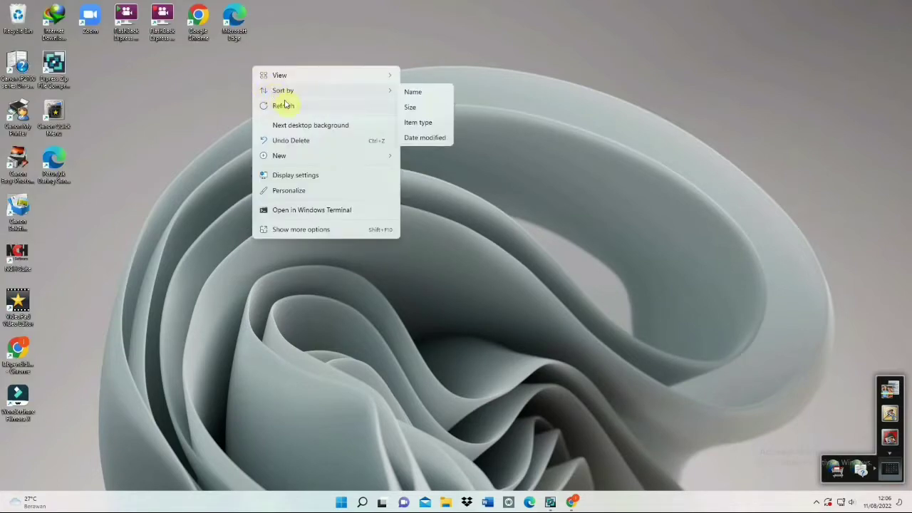
left_click(287, 108)
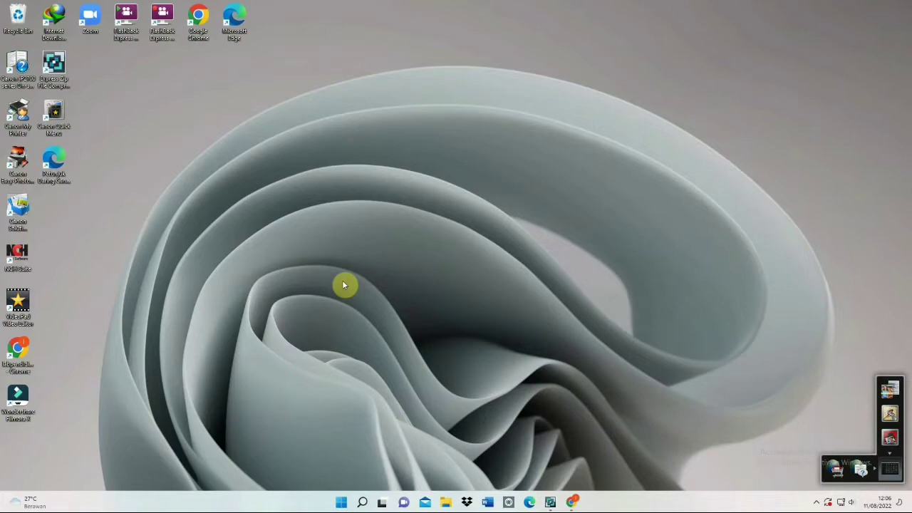
- Launch Word from the taskbar, start a blank document, and maximize the window
left_click(487, 502)
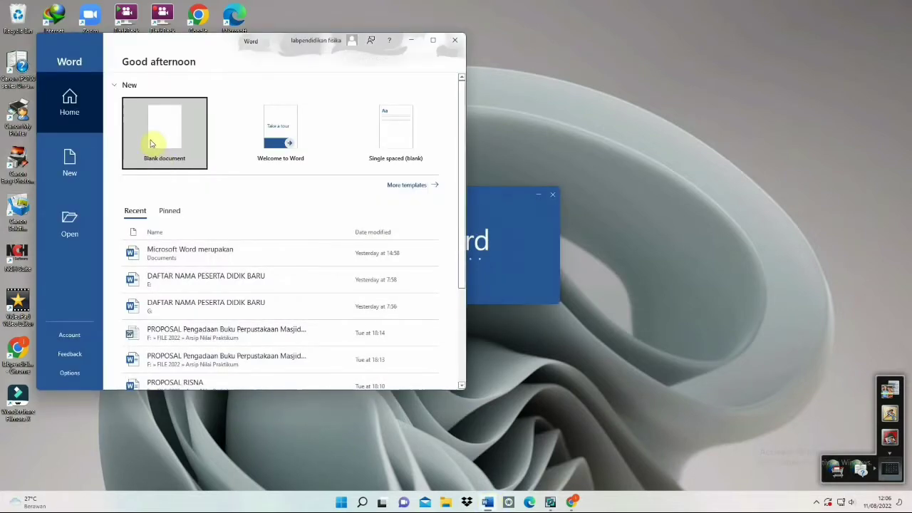
left_click(152, 133)
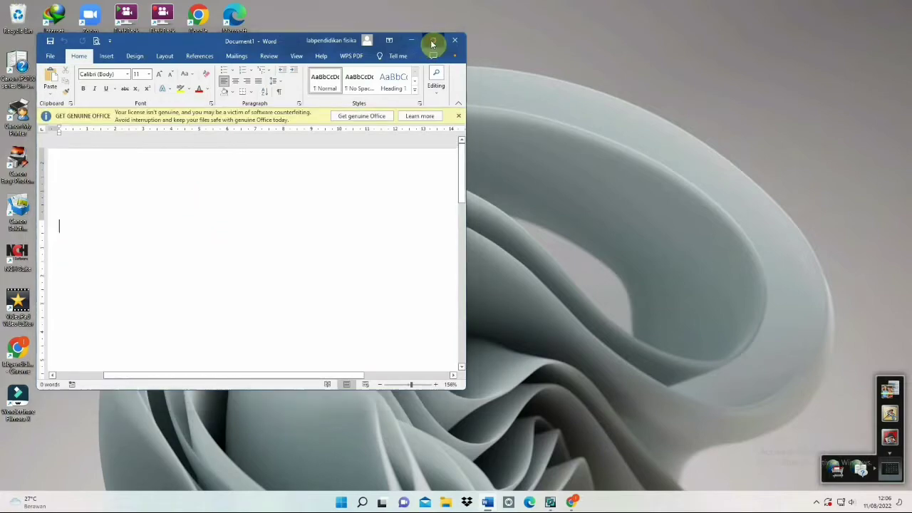
left_click(432, 40)
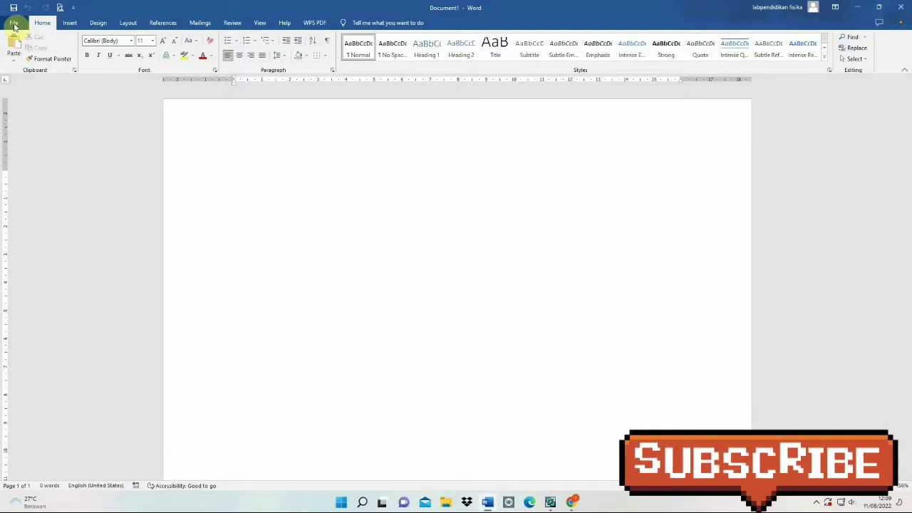
- Show the Save page of Word Options, keeping Word Document (*.docx) as the default format
left_click(14, 25)
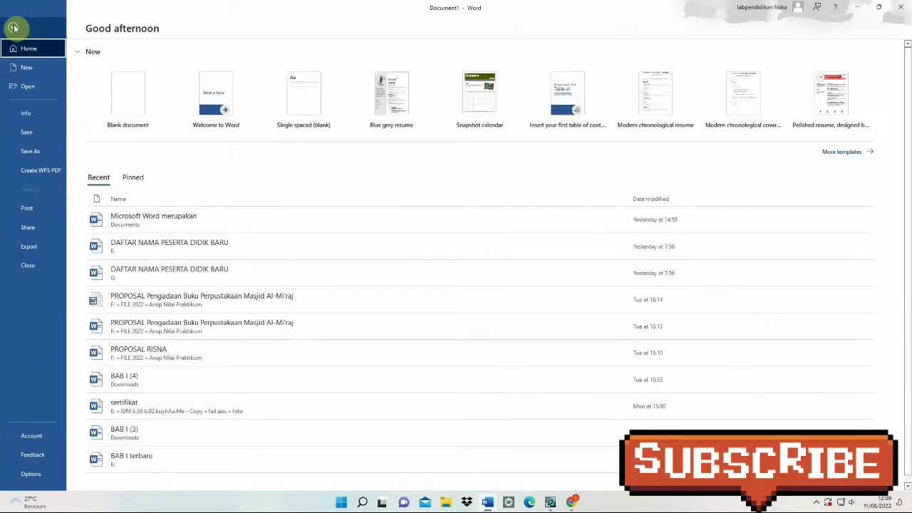
left_click(30, 474)
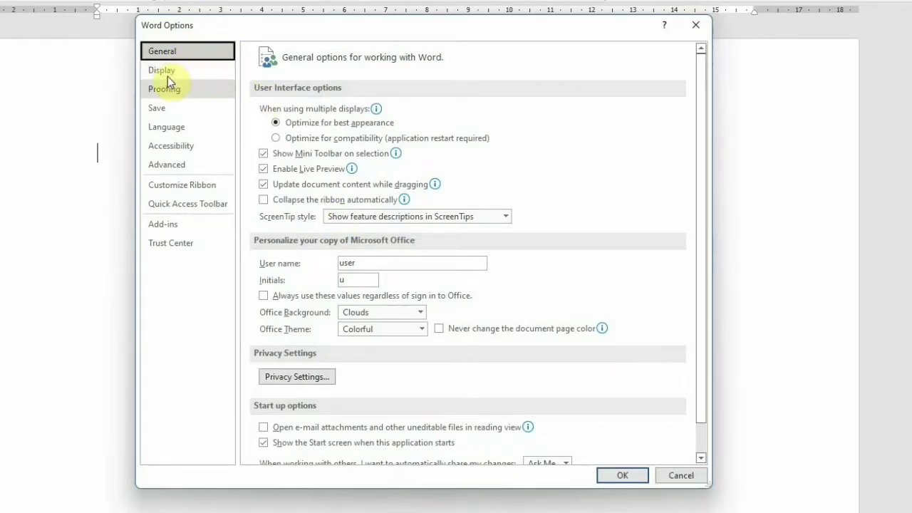
left_click(173, 109)
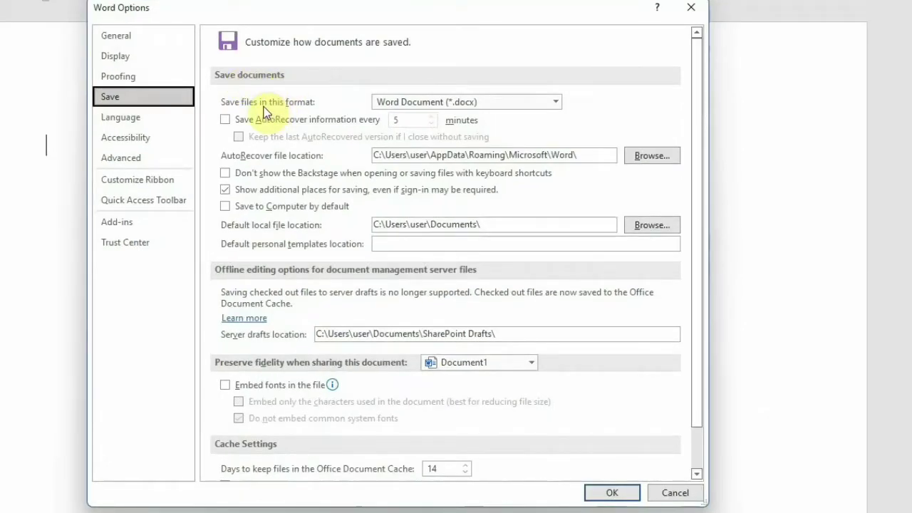
left_click(557, 103)
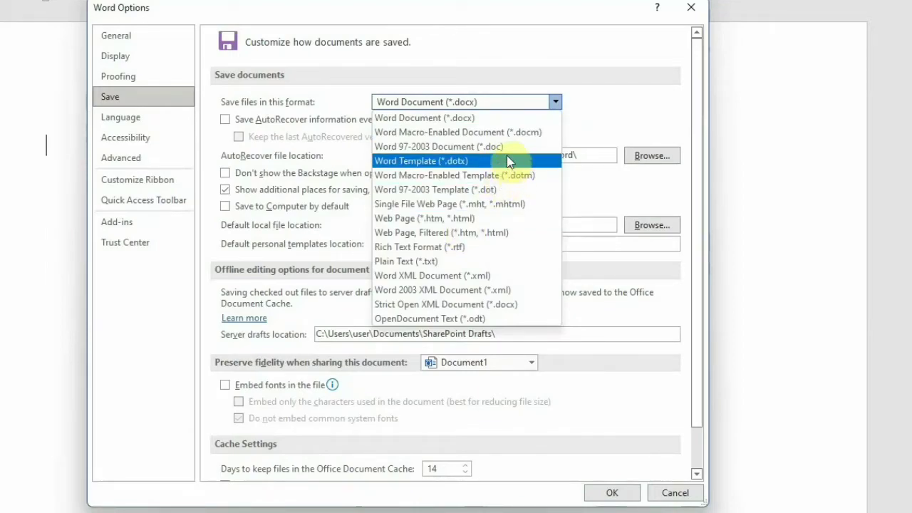
left_click(435, 119)
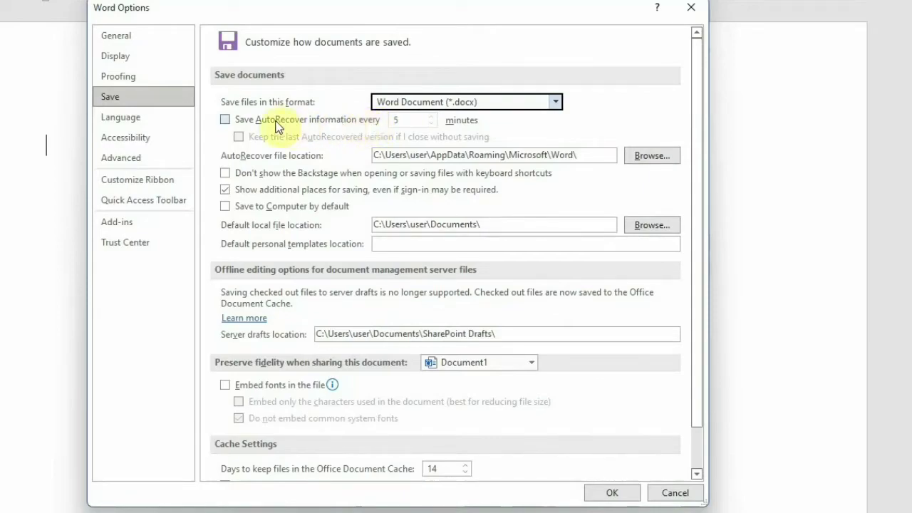
- Turn on AutoRecover every 3 minutes and keep the last AutoRecovered version when closing unsaved
left_click(231, 119)
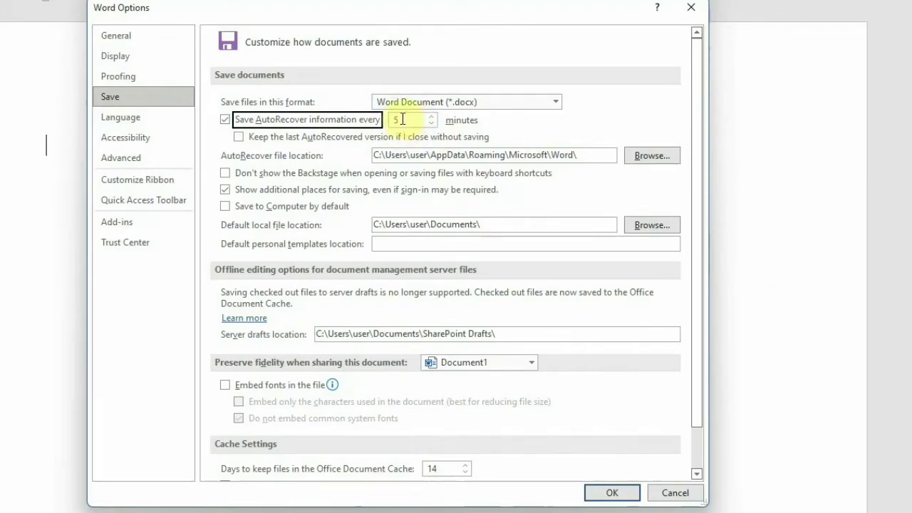
left_click(431, 117)
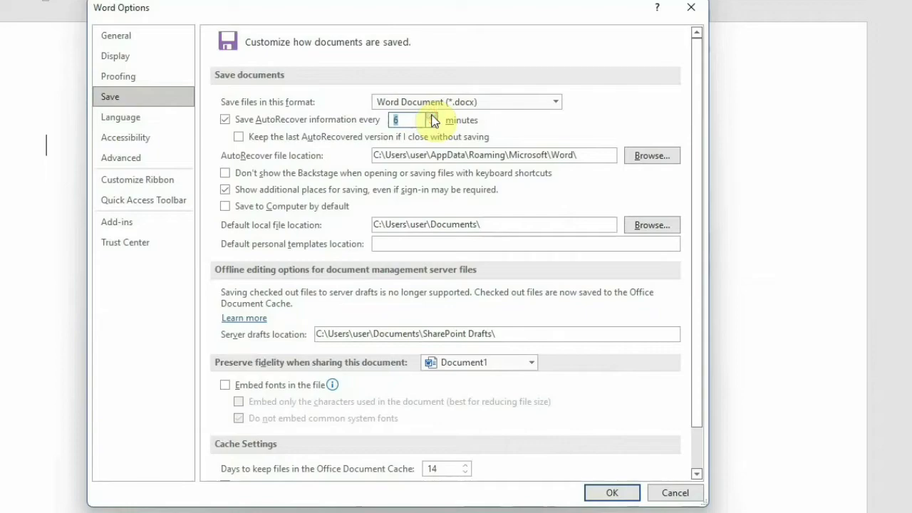
left_click(431, 125)
left_click(431, 125)
left_click(431, 125)
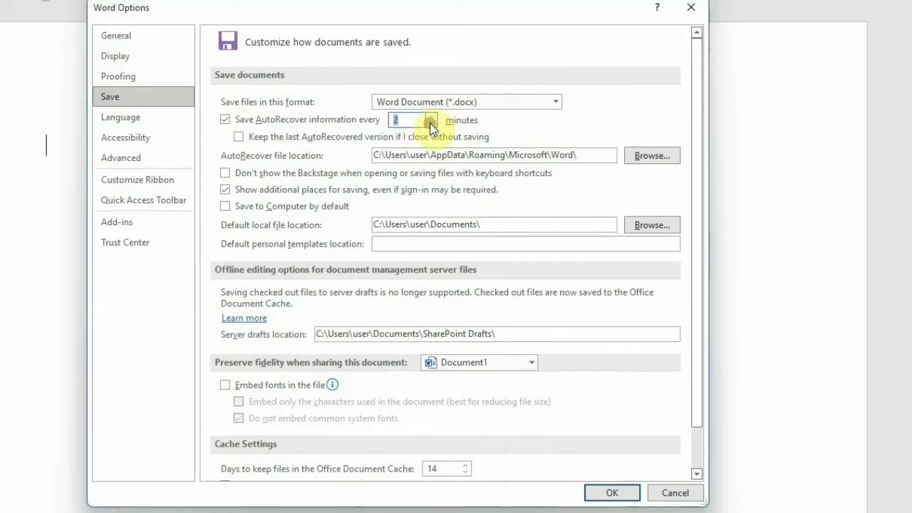
left_click(431, 126)
left_click(431, 118)
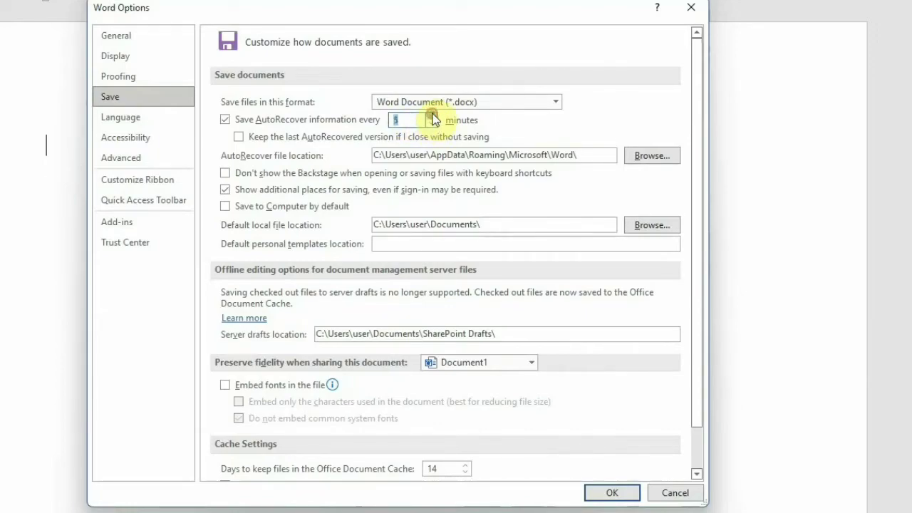
left_click(429, 122)
left_click(429, 122)
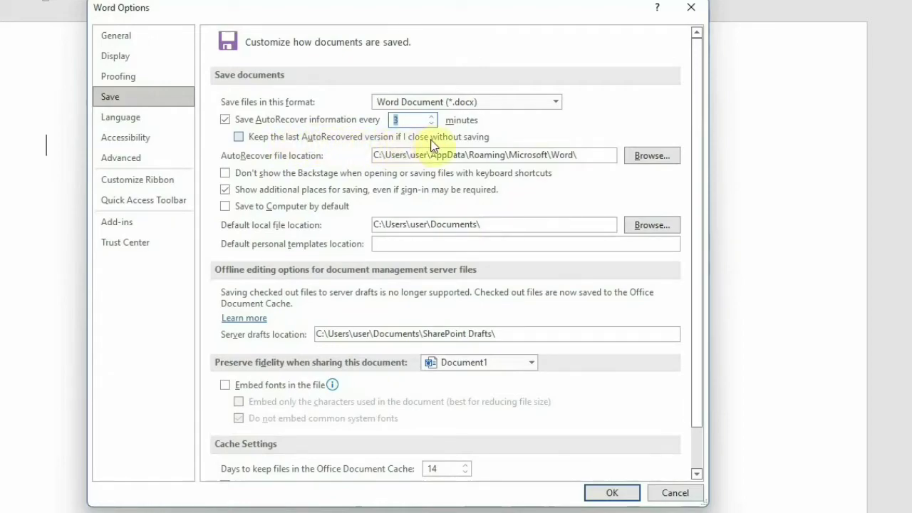
left_click(239, 139)
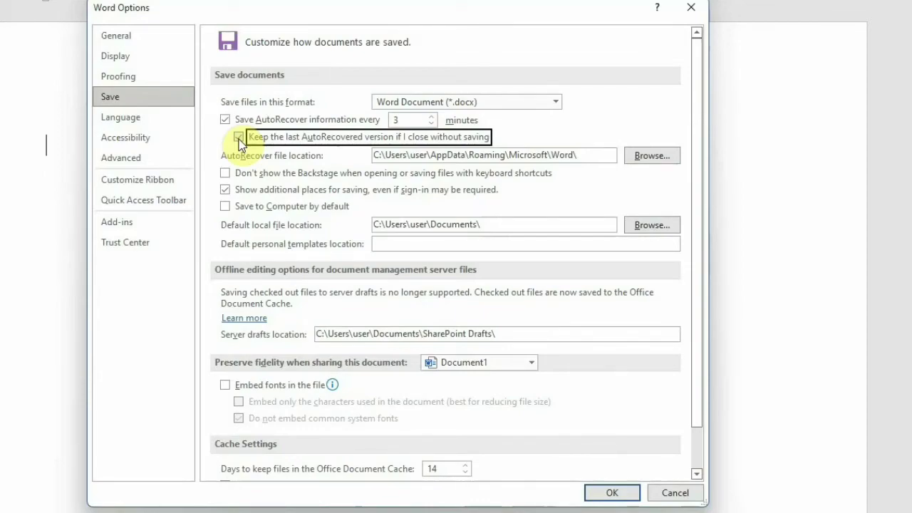
left_click(239, 137)
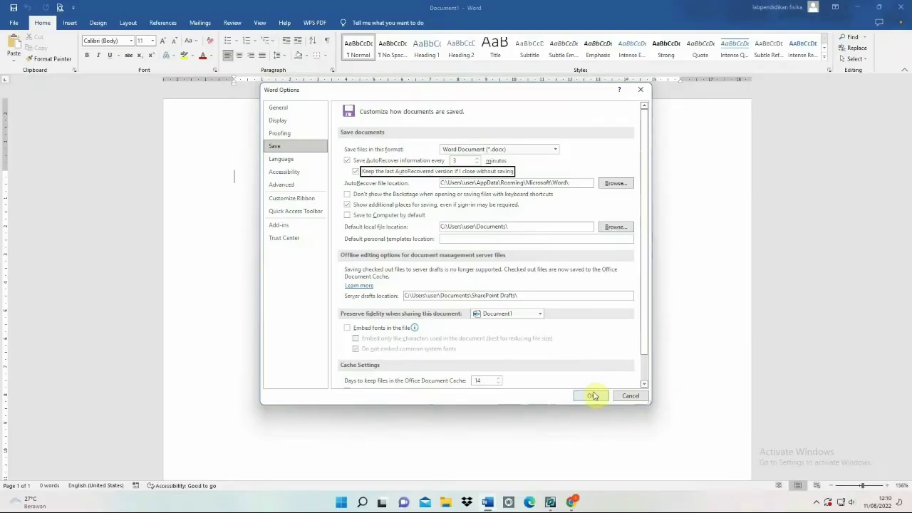
- Apply the options, then type test text DFGG, erase it, and type 'ODHE AL C'
left_click(592, 396)
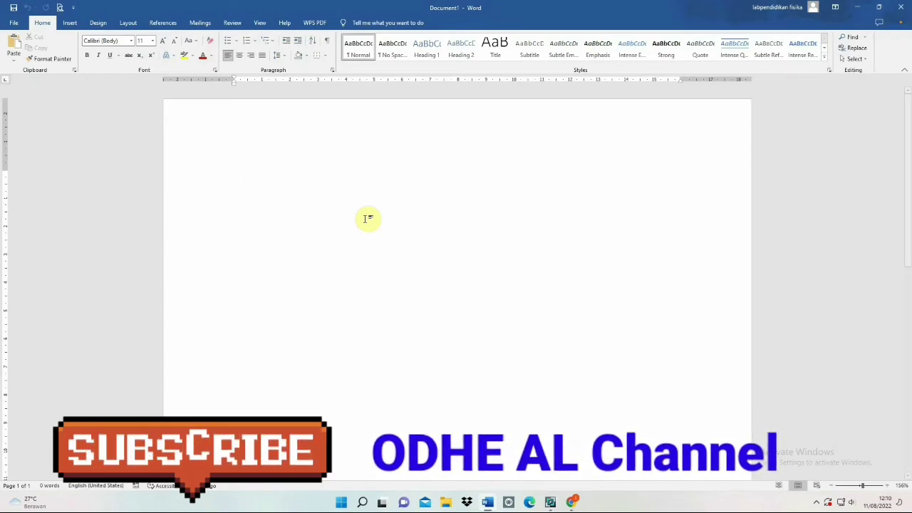
type("DFGG")
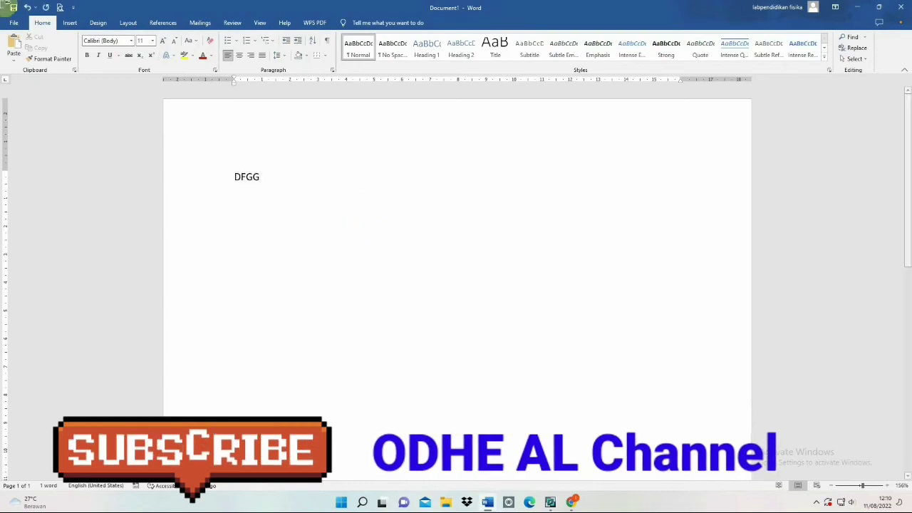
key("BackSpace")
key("BackSpace")
key("BackSpace")
key("BackSpace")
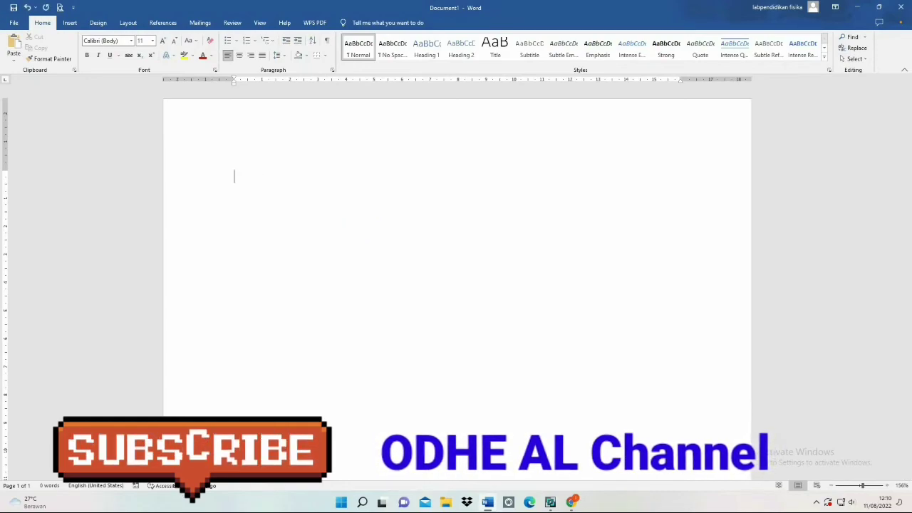
type("OD")
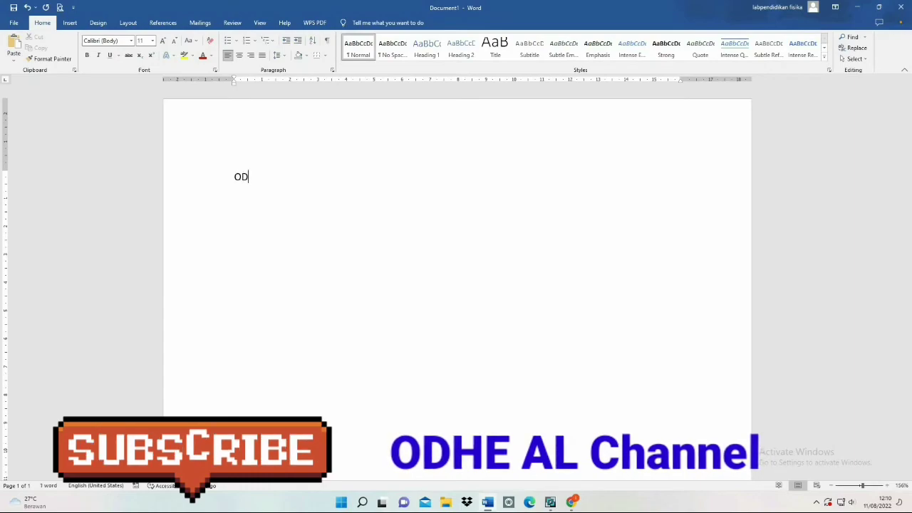
type("HE AL CHANNEL")
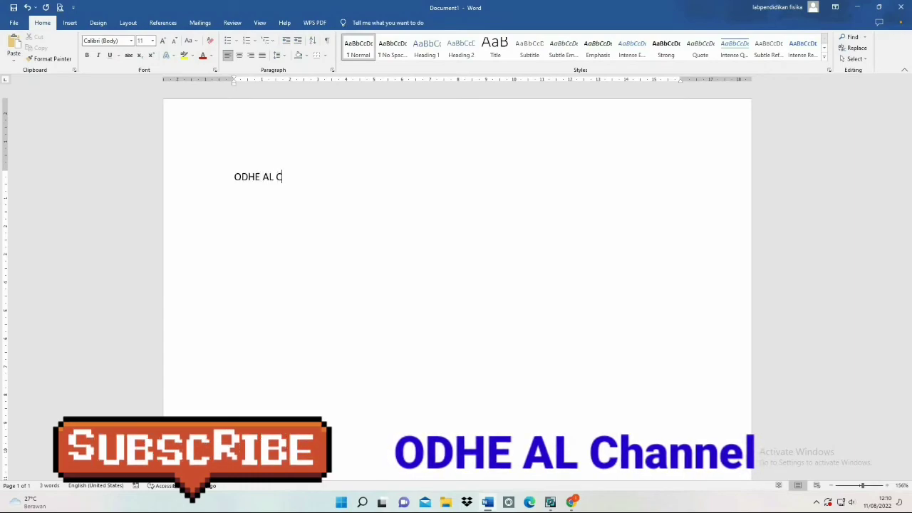